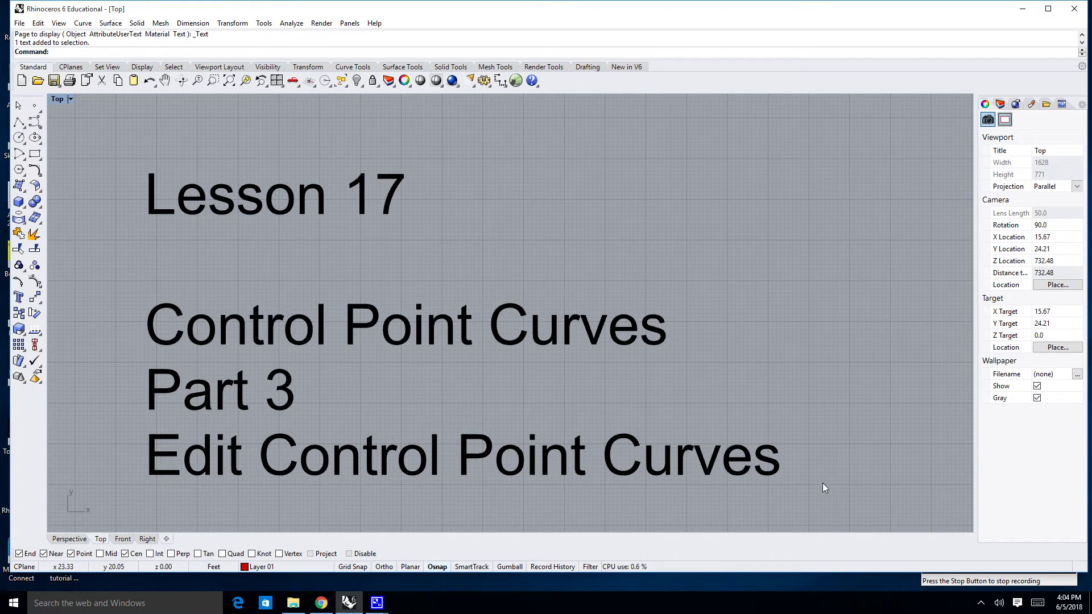
- Frame the Lesson 17 title area and select the control point curve
{"action": "scroll", "coordinate": [813, 455], "scroll_direction": "down", "scroll_amount": 6}
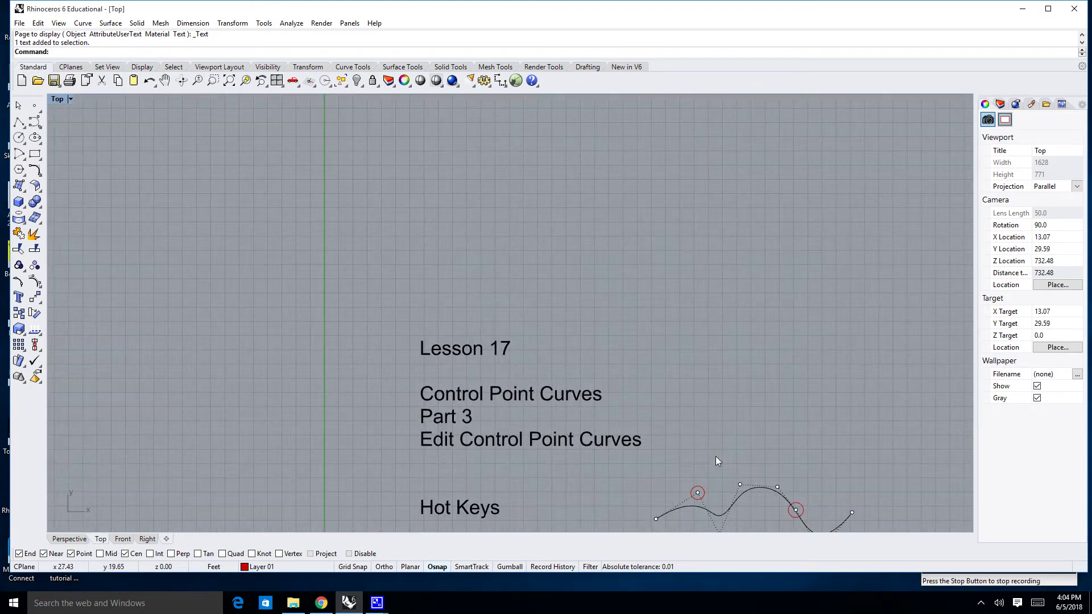
{"action": "right_click_drag", "start_coordinate": [715, 456], "coordinate": [700, 360]}
{"action": "scroll", "coordinate": [728, 354], "scroll_direction": "up", "scroll_amount": 4}
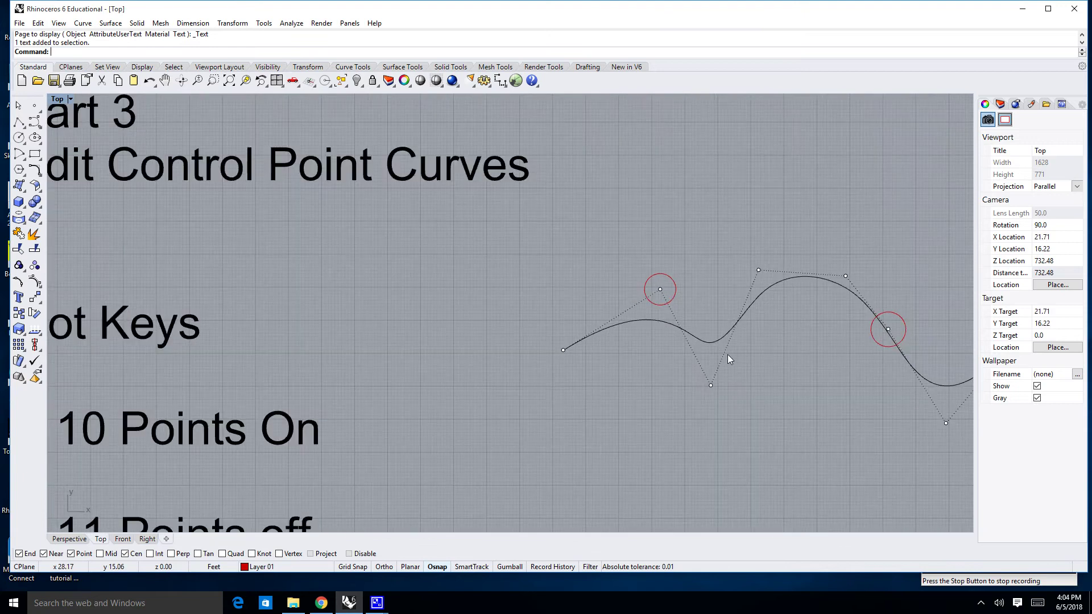
{"action": "scroll", "coordinate": [859, 405], "scroll_direction": "down", "scroll_amount": 3}
{"action": "right_click_drag", "start_coordinate": [823, 398], "coordinate": [751, 397]}
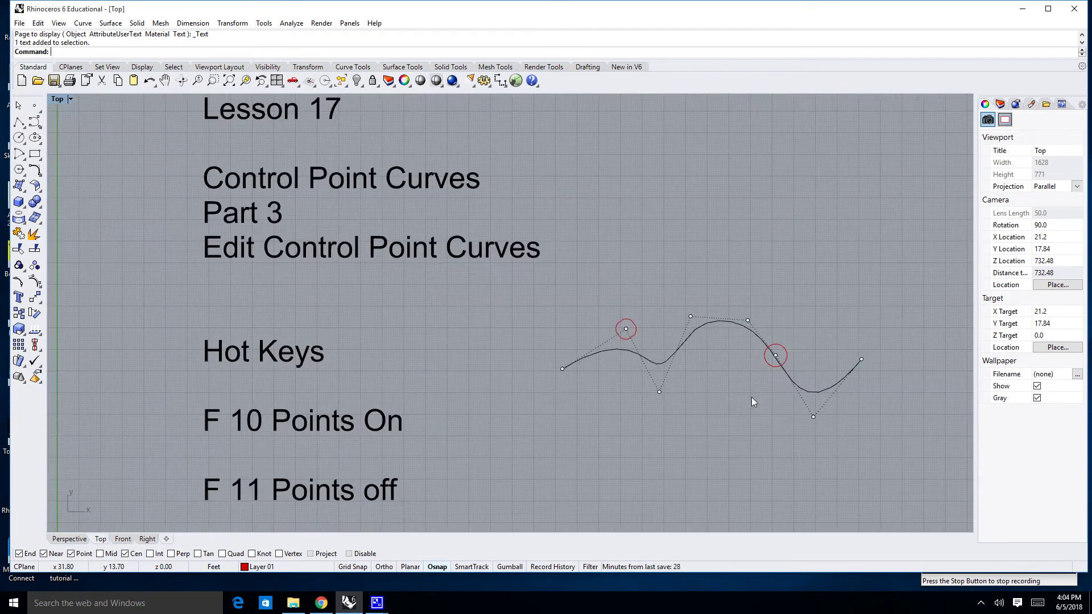
{"action": "left_click", "coordinate": [815, 391]}
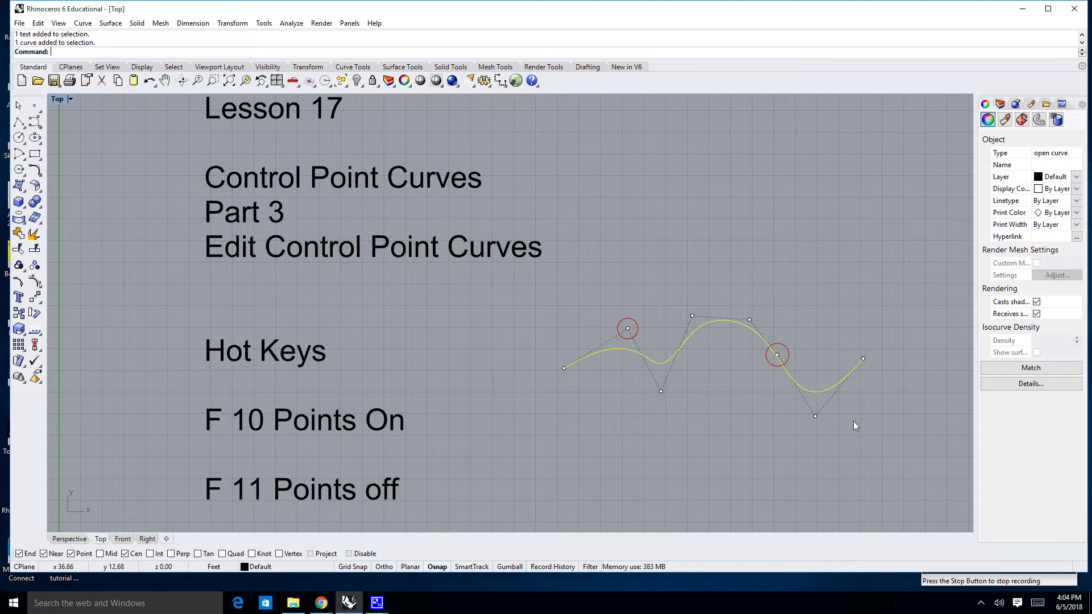
{"action": "left_click", "coordinate": [852, 419]}
{"action": "left_click", "coordinate": [824, 391]}
{"action": "left_click", "coordinate": [842, 408]}
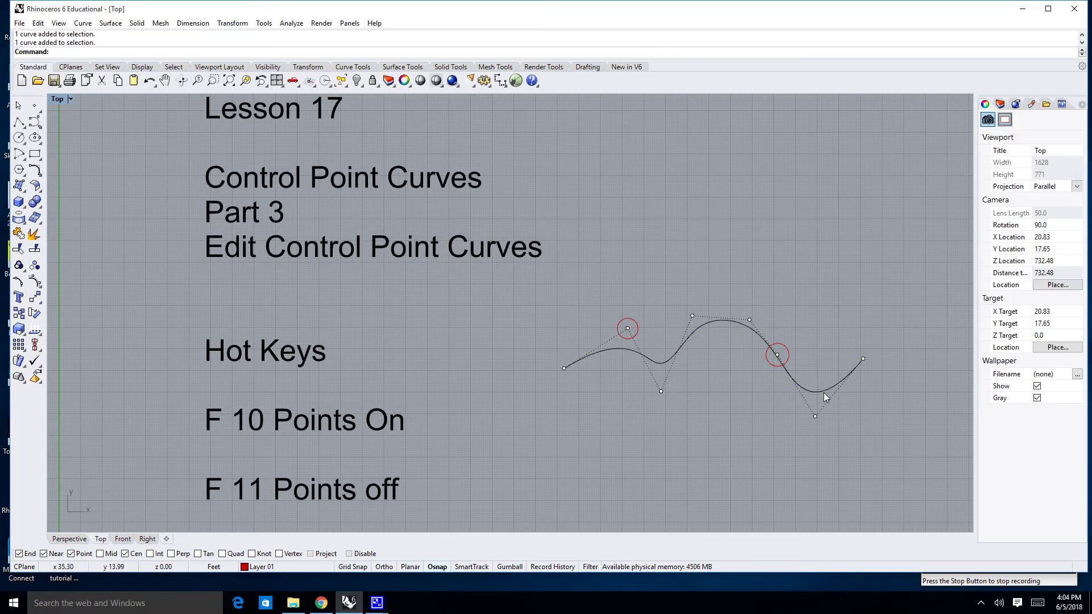
{"action": "left_click", "coordinate": [825, 397]}
{"action": "left_click", "coordinate": [883, 449]}
{"action": "left_click", "coordinate": [823, 391]}
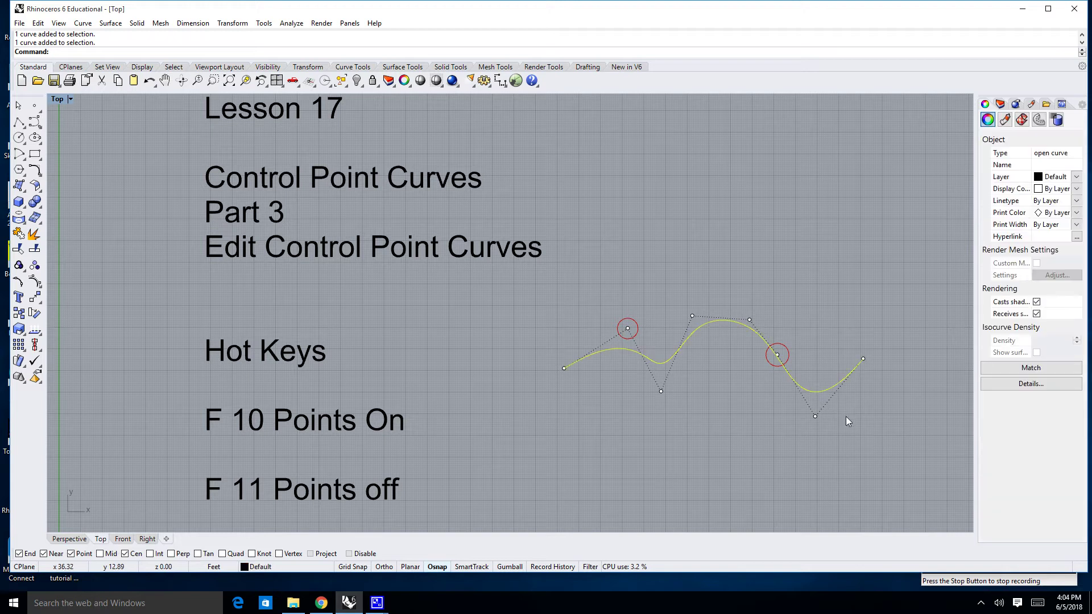
{"action": "scroll", "coordinate": [838, 425], "scroll_direction": "down", "scroll_amount": 3}
{"action": "right_click_drag", "start_coordinate": [860, 450], "coordinate": [837, 446]}
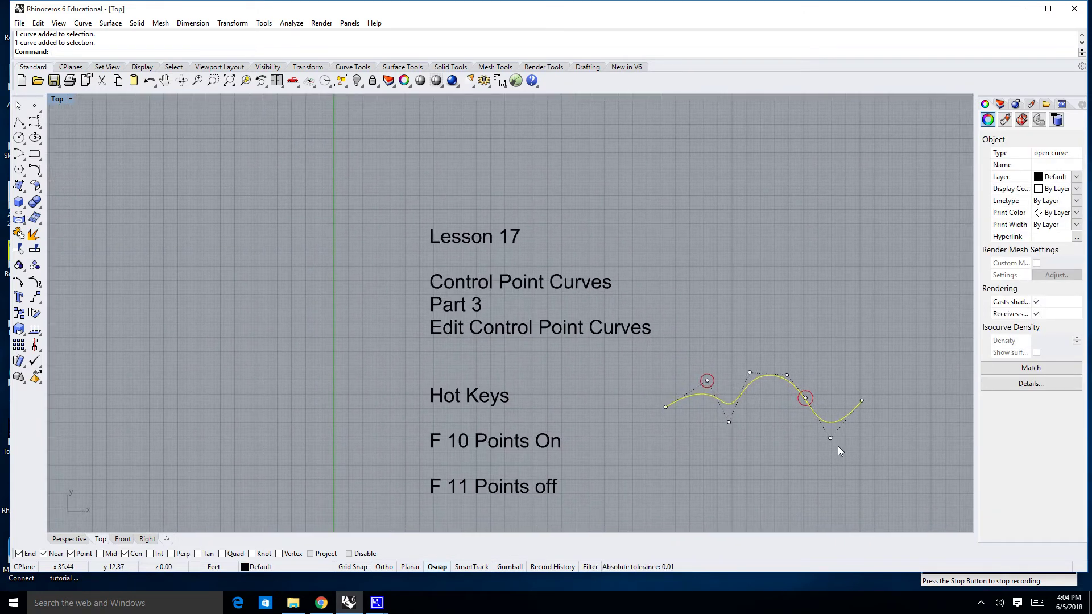
- Copy the curve from its left endpoint to a spot directly above the original
{"action": "type", "text": "Copy"}
{"action": "key", "text": "Return"}
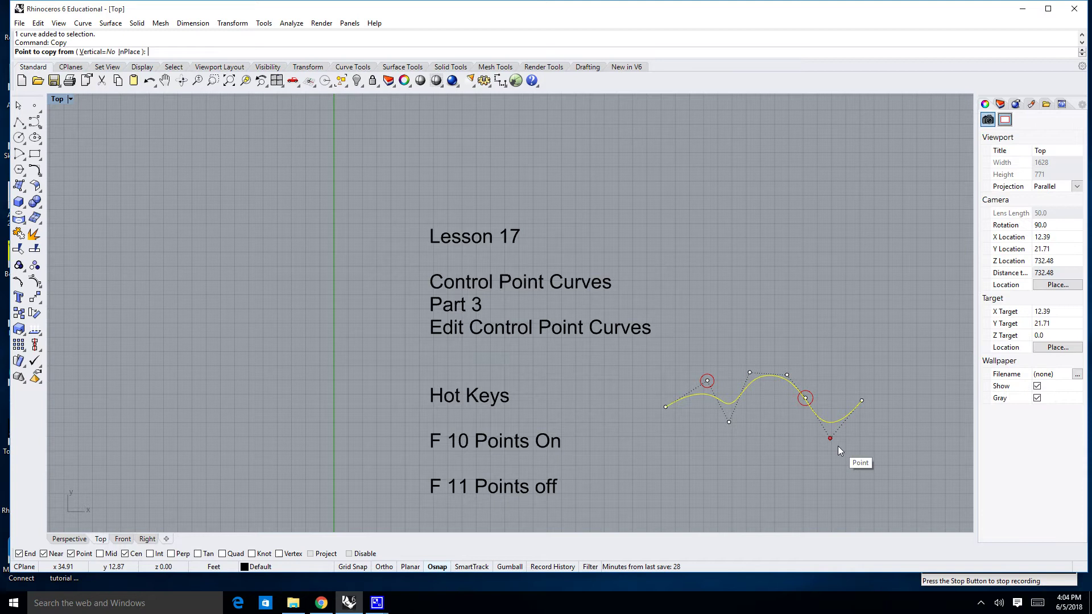
{"action": "left_click", "coordinate": [666, 407]}
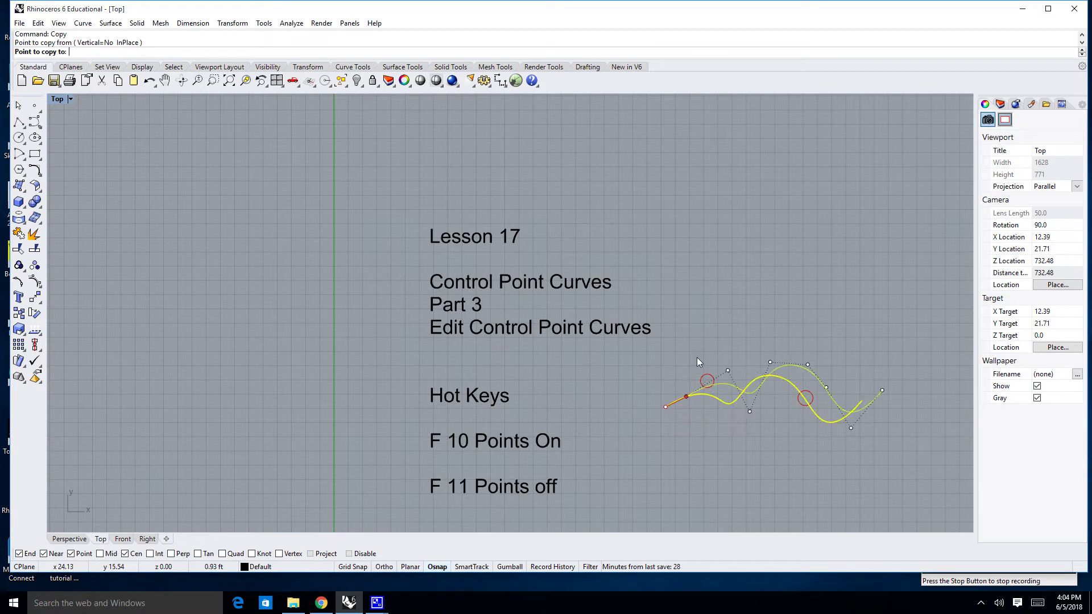
{"action": "left_click", "coordinate": [693, 303]}
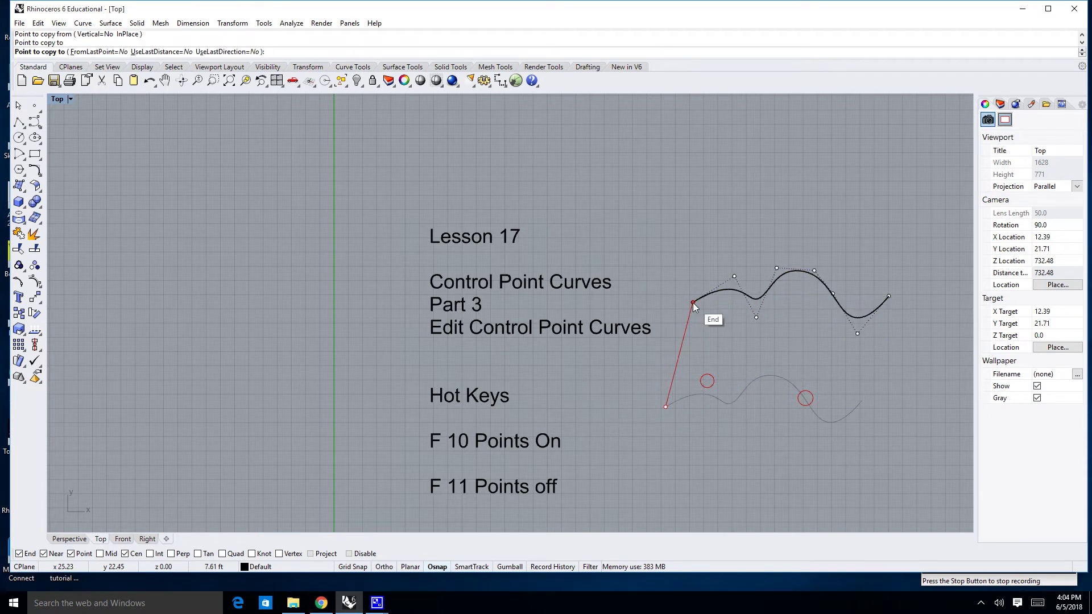
{"action": "key", "text": "Return"}
- Turn on the original curve's control points and frame both curves
{"action": "key", "text": "F10"}
{"action": "right_click_drag", "start_coordinate": [814, 364], "coordinate": [786, 393]}
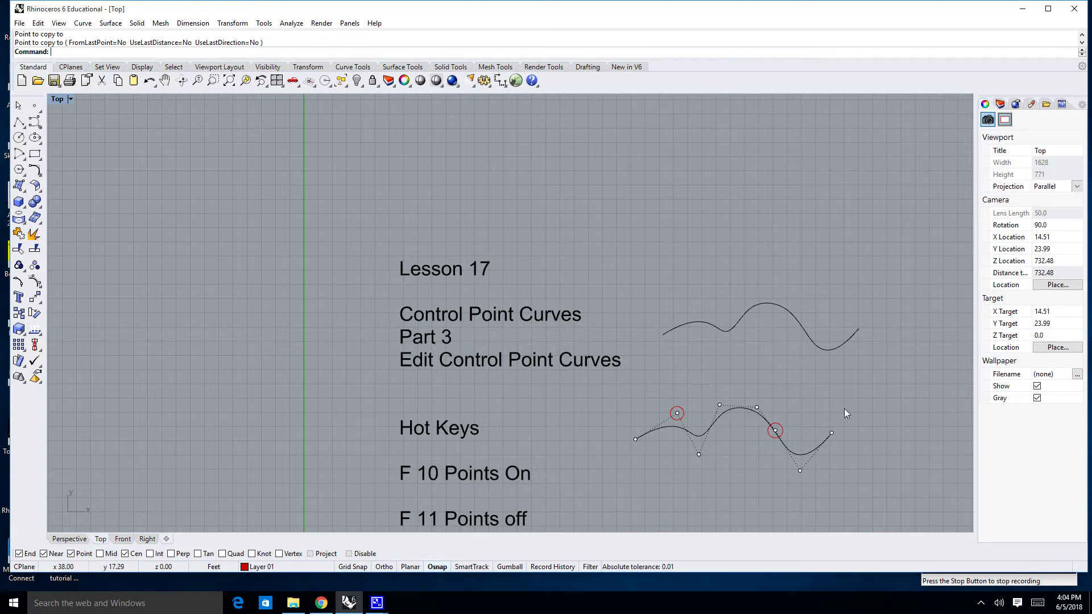
{"action": "right_click_drag", "start_coordinate": [821, 393], "coordinate": [809, 420]}
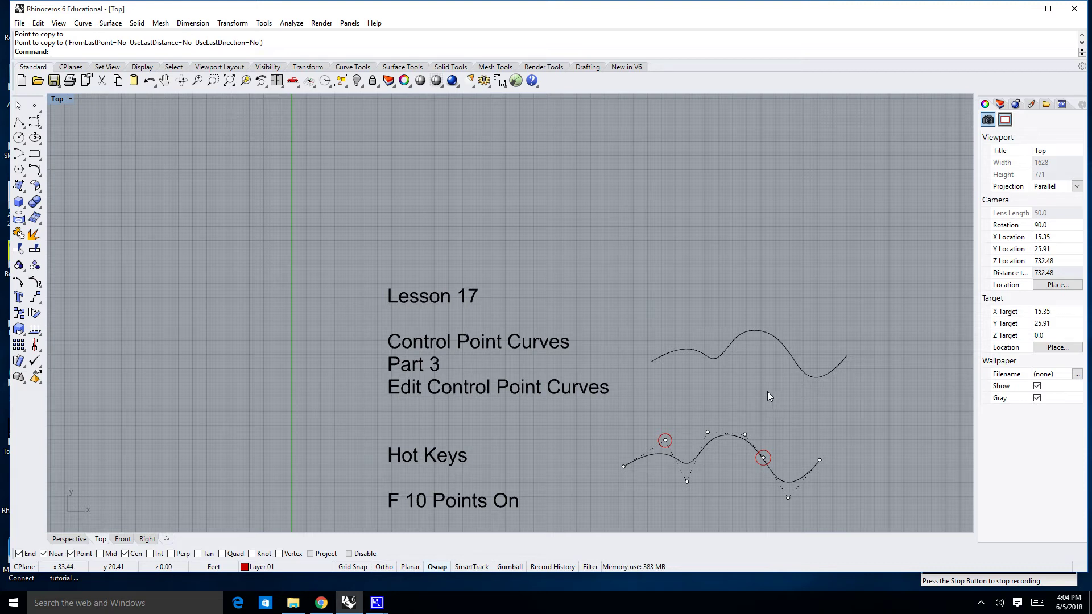
- Select the upper copied curve and launch Rebuild from the command autocomplete list
{"action": "left_click", "coordinate": [793, 359]}
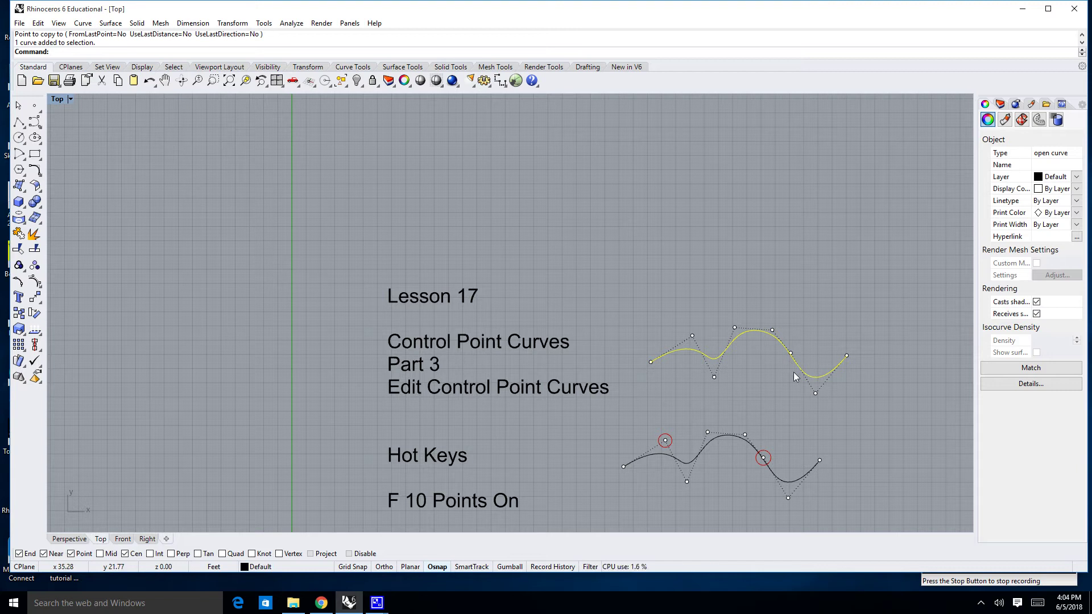
{"action": "type", "text": "Rebuild"}
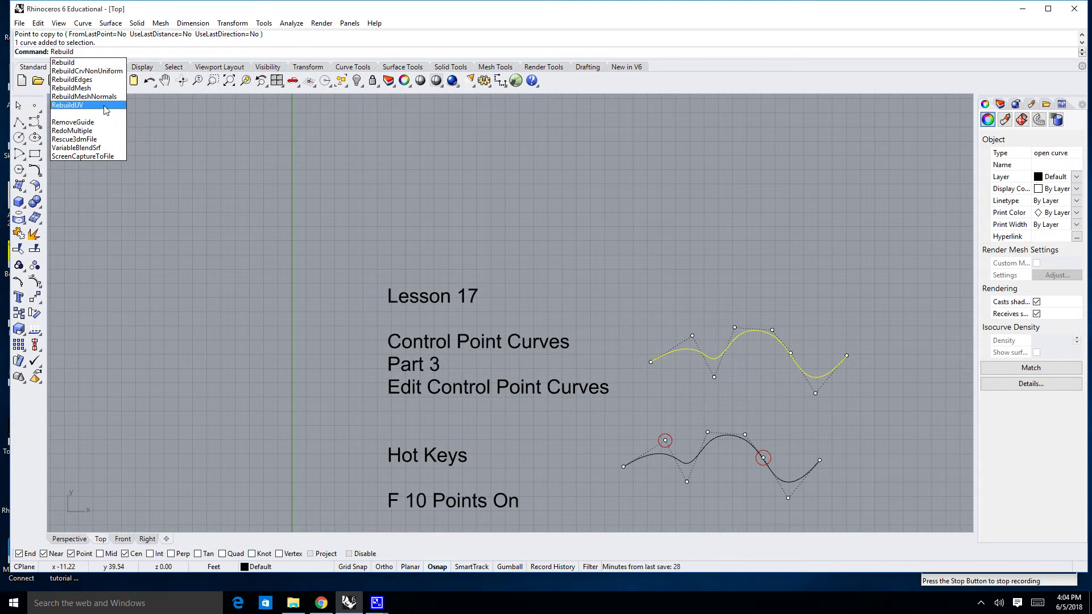
{"action": "left_click", "coordinate": [102, 63]}
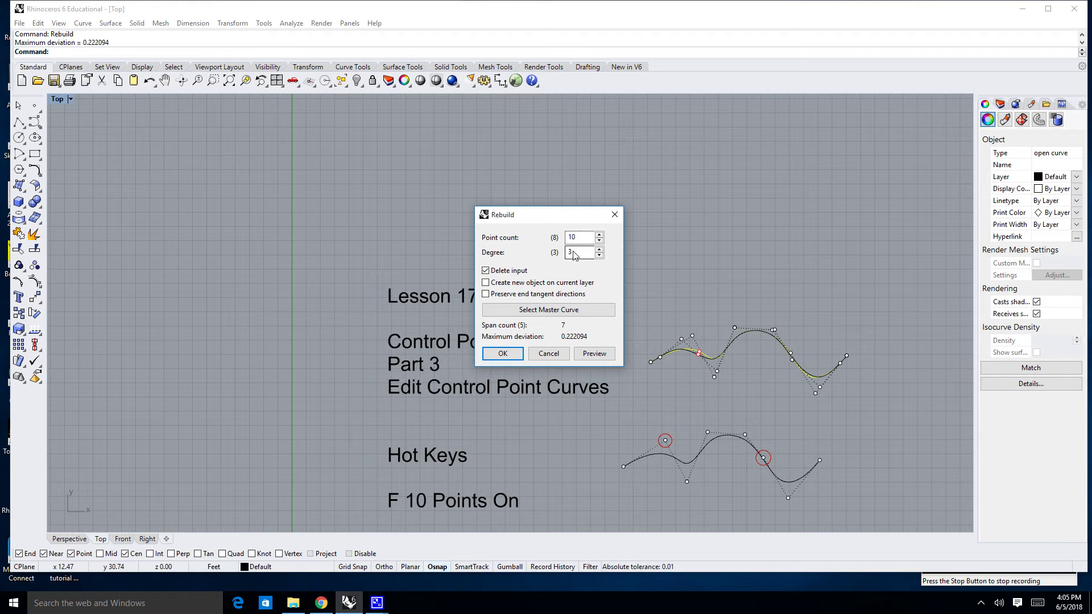
- Preview lower and higher degrees, settle back on degree 3, and highlight the point count
{"action": "left_click", "coordinate": [599, 255]}
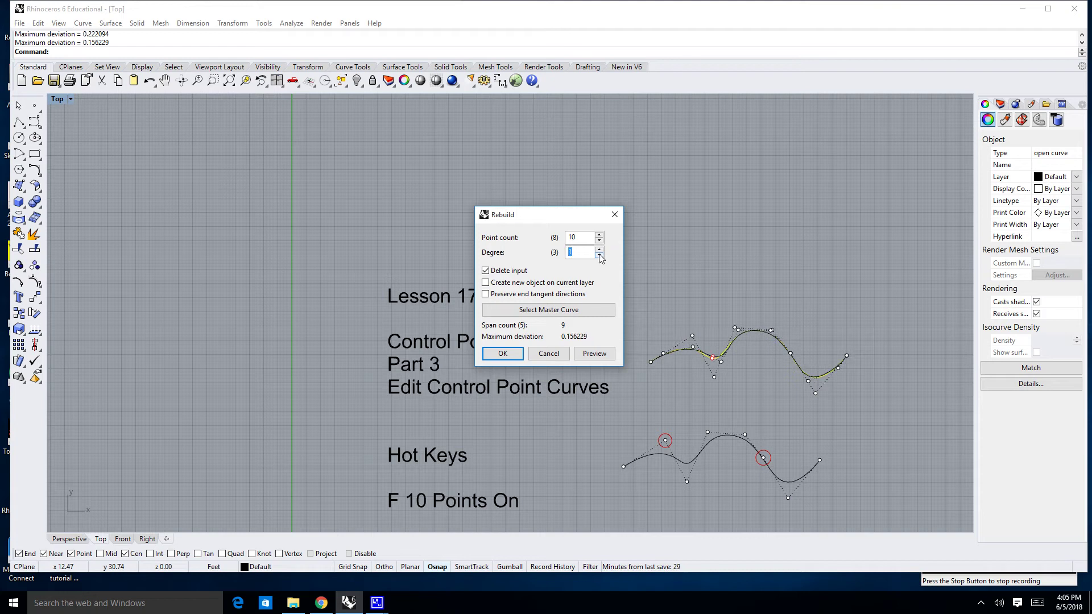
{"action": "left_click", "coordinate": [599, 254]}
{"action": "left_click", "coordinate": [599, 249]}
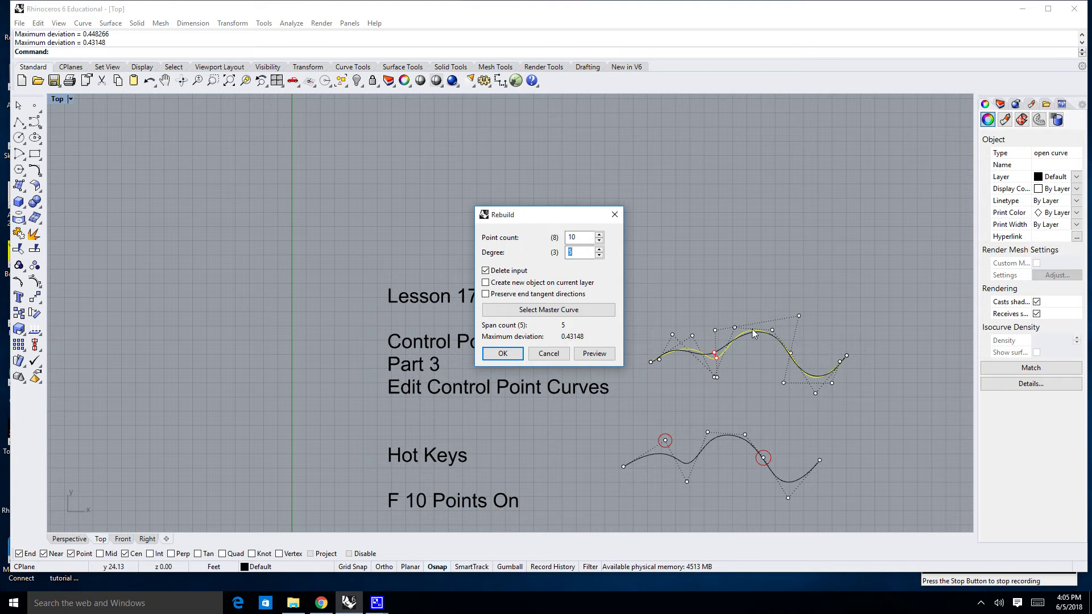
{"action": "double_click", "coordinate": [599, 255]}
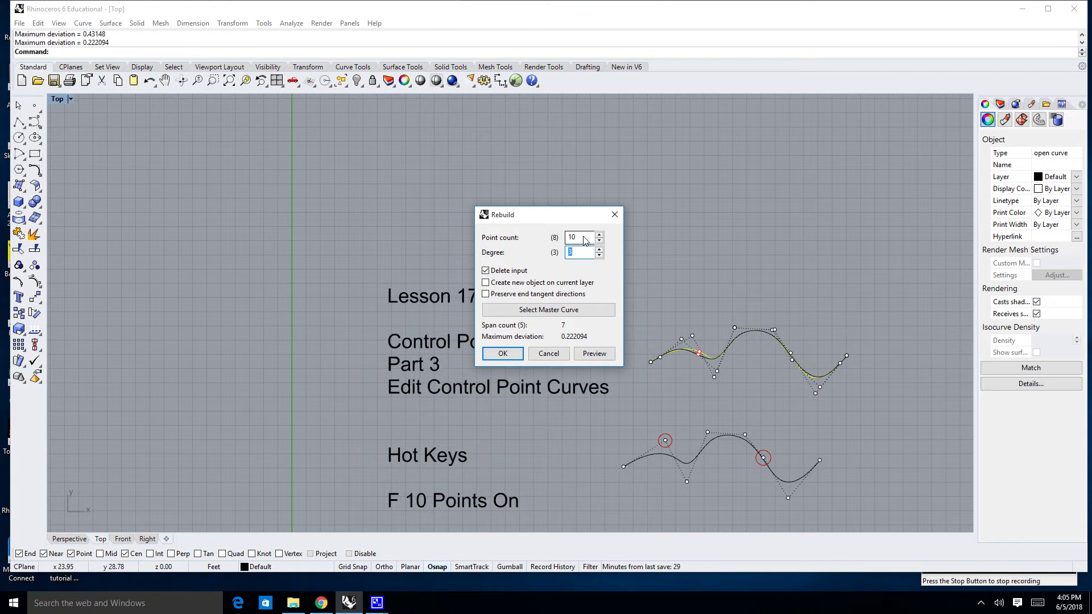
{"action": "left_click_drag", "start_coordinate": [585, 241], "coordinate": [560, 243]}
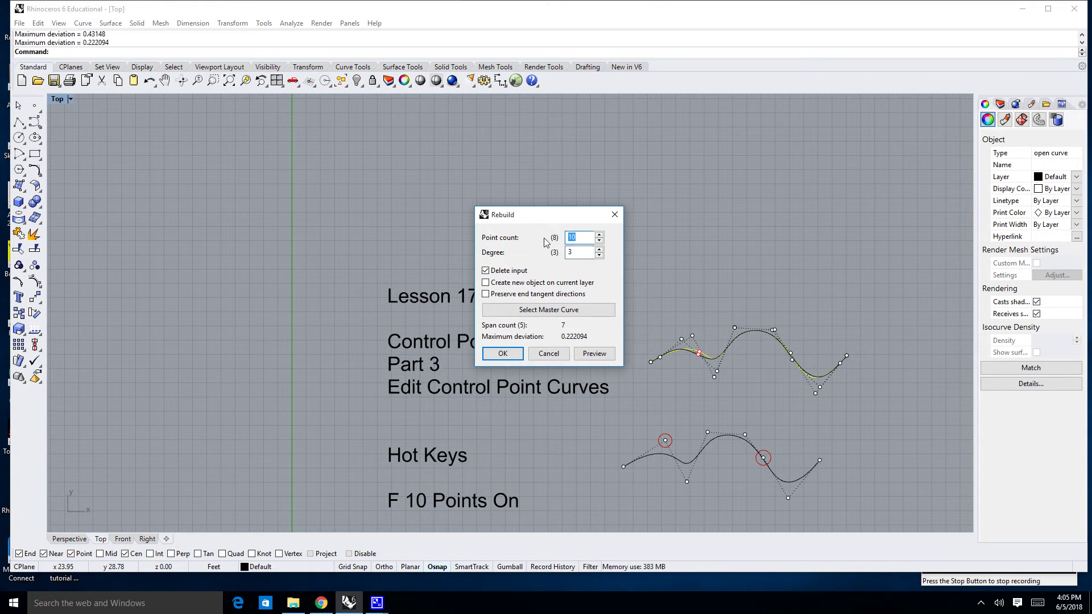
- Apply the rebuild with 99 points, hide control points, and recenter both curves
{"action": "type", "text": "99"}
{"action": "left_click", "coordinate": [517, 351]}
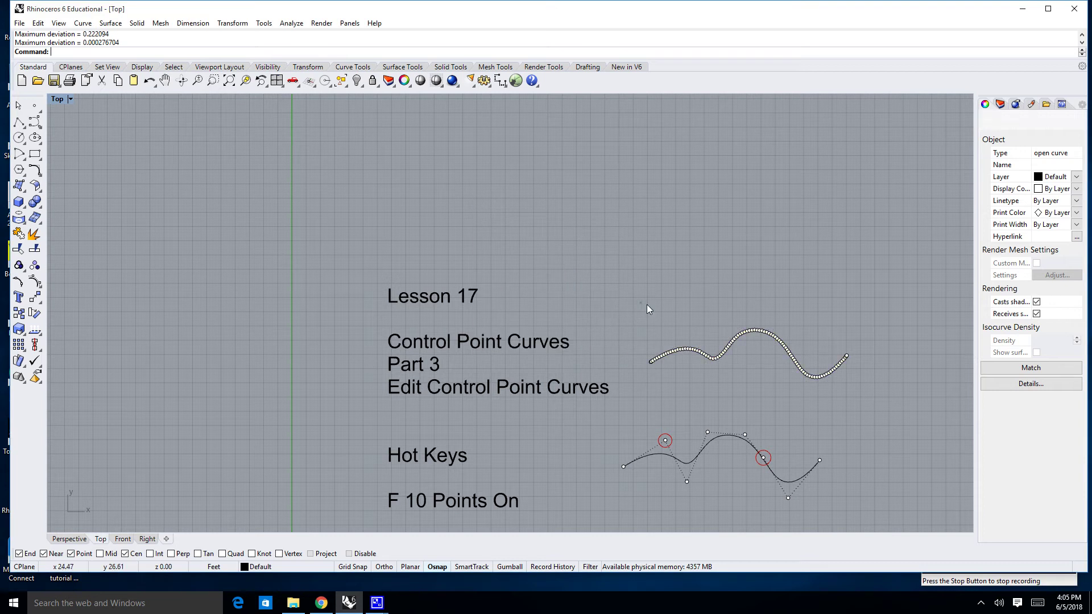
{"action": "key", "text": "F11"}
{"action": "right_click_drag", "start_coordinate": [647, 305], "coordinate": [629, 298]}
{"action": "scroll", "coordinate": [636, 387], "scroll_direction": "up", "scroll_amount": 2}
{"action": "scroll", "coordinate": [654, 407], "scroll_direction": "up", "scroll_amount": 3}
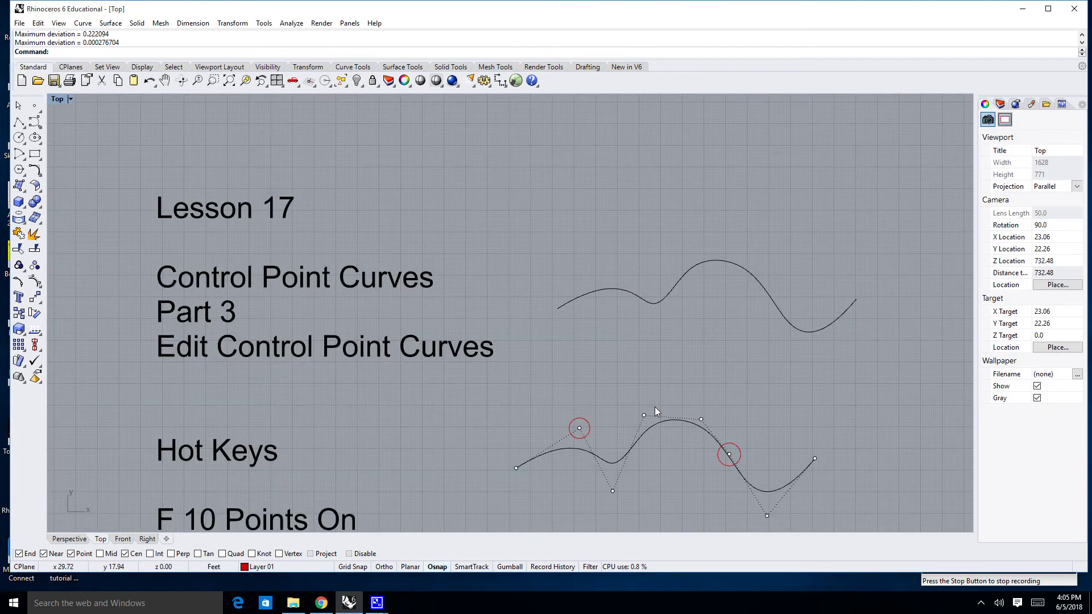
{"action": "right_click_drag", "start_coordinate": [656, 393], "coordinate": [646, 350]}
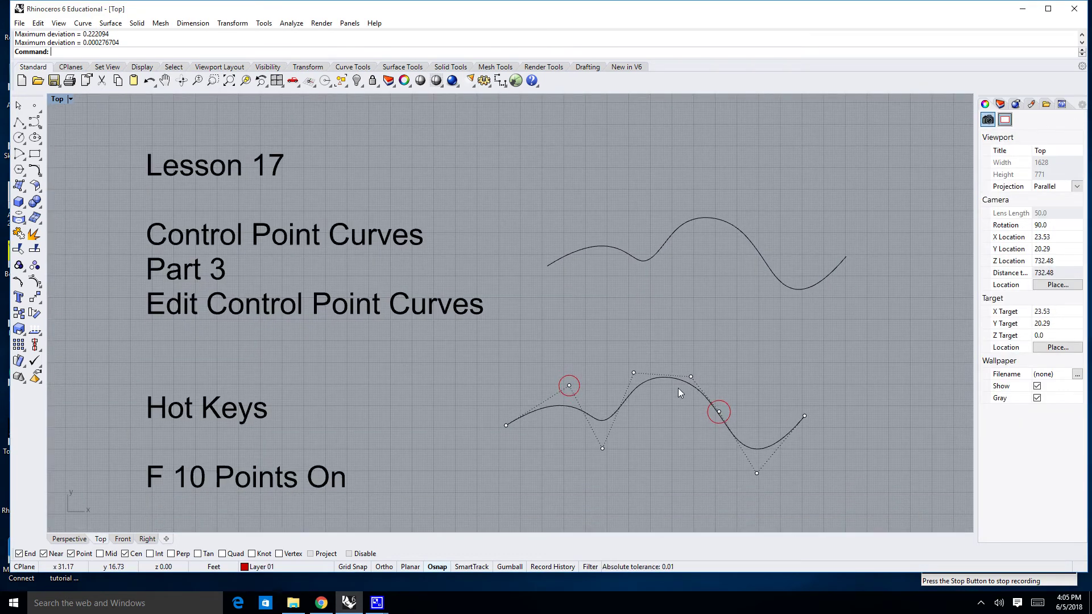
- Select the rebuilt upper curve and turn on its edit points with Show Curve Edit Points
{"action": "left_click", "coordinate": [650, 261]}
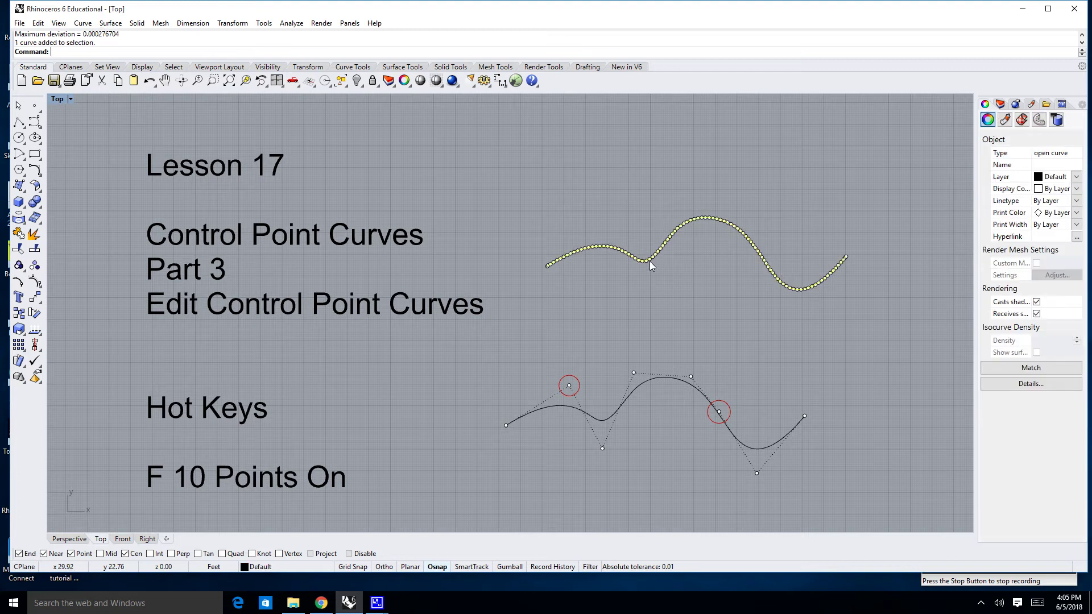
{"action": "left_click", "coordinate": [33, 287]}
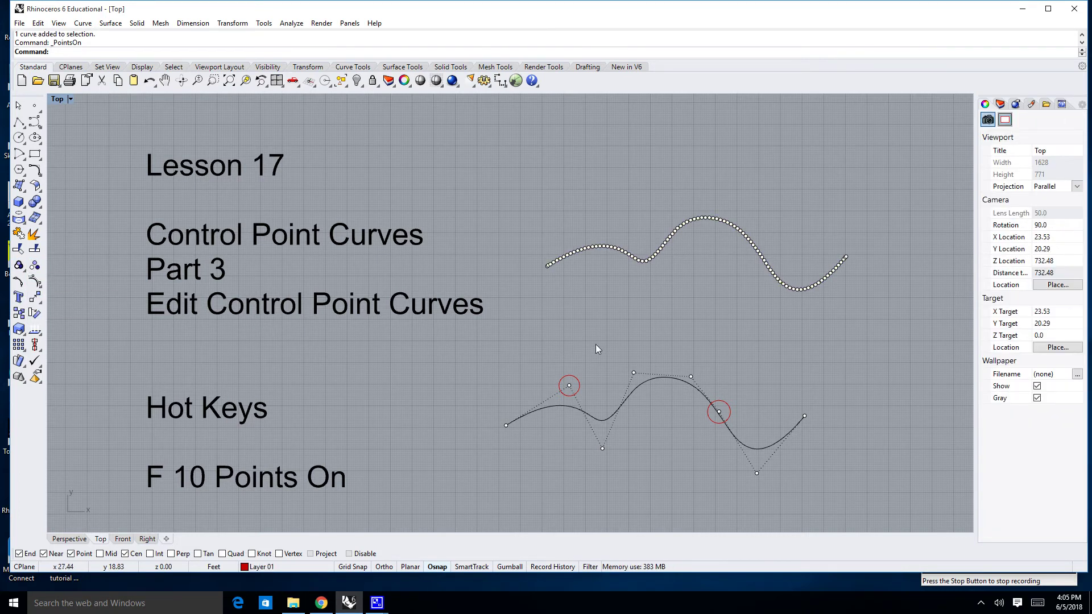
{"action": "scroll", "coordinate": [637, 266], "scroll_direction": "up", "scroll_amount": 3}
{"action": "scroll", "coordinate": [637, 282], "scroll_direction": "down", "scroll_amount": 3}
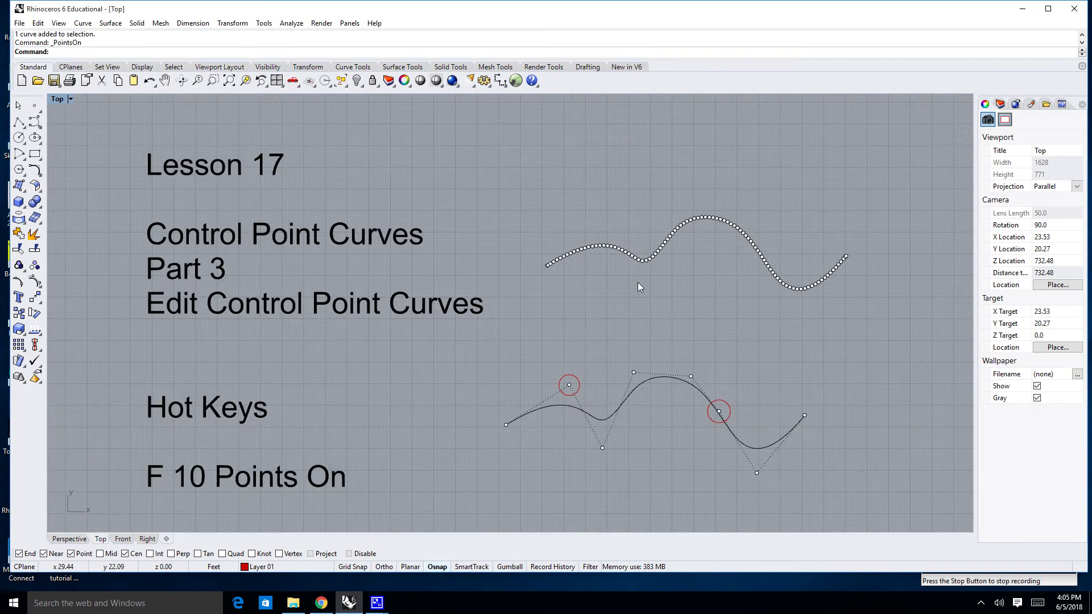
{"action": "scroll", "coordinate": [574, 387], "scroll_direction": "up", "scroll_amount": 4}
{"action": "scroll", "coordinate": [609, 402], "scroll_direction": "down", "scroll_amount": 4}
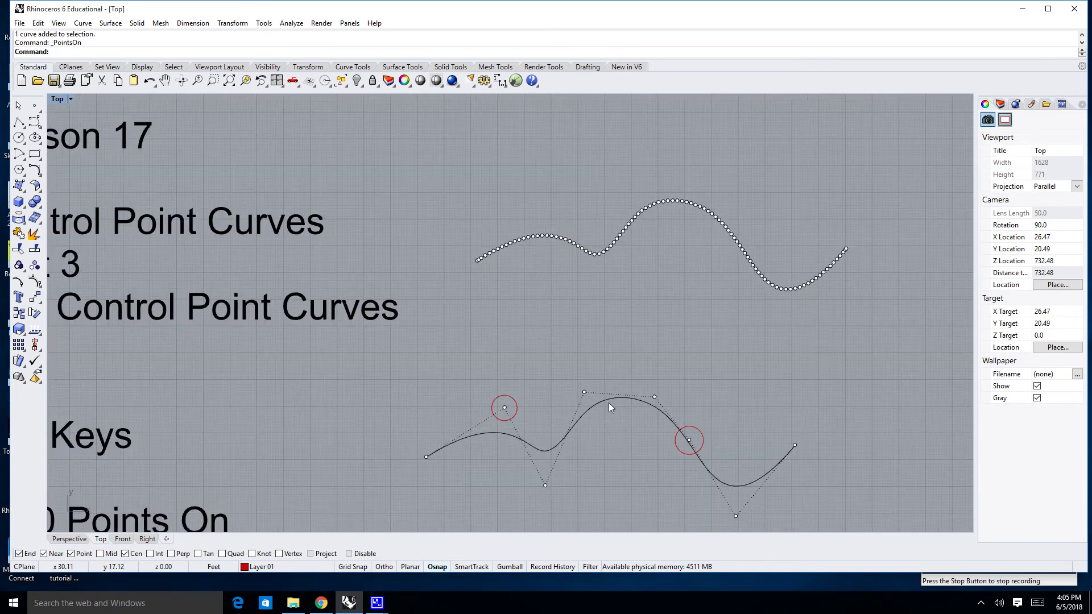
{"action": "scroll", "coordinate": [620, 378], "scroll_direction": "up", "scroll_amount": 2}
{"action": "scroll", "coordinate": [616, 298], "scroll_direction": "up", "scroll_amount": 6}
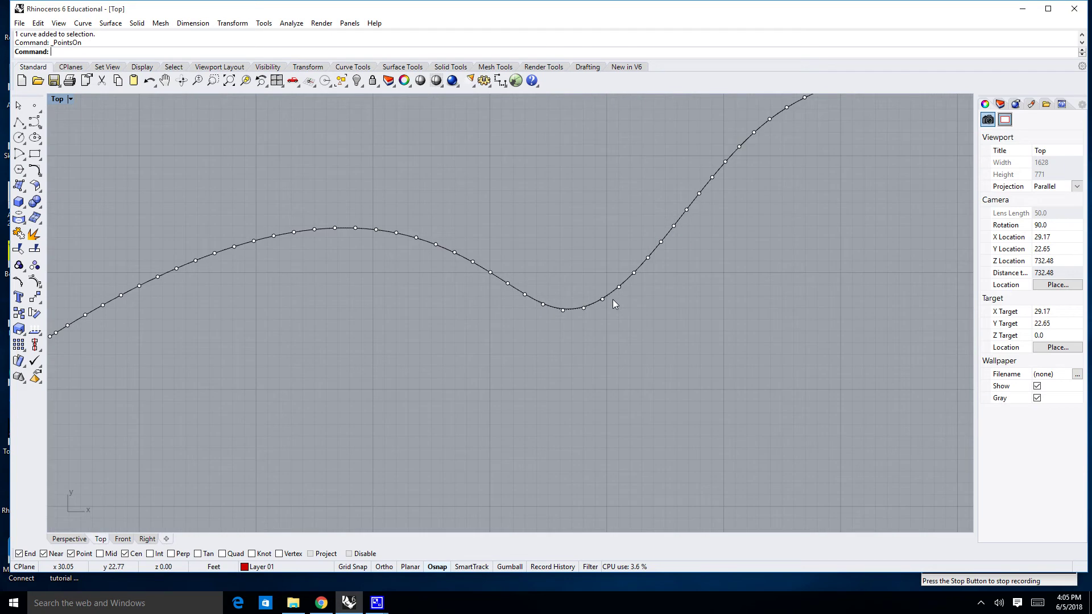
{"action": "scroll", "coordinate": [605, 305], "scroll_direction": "down", "scroll_amount": 5}
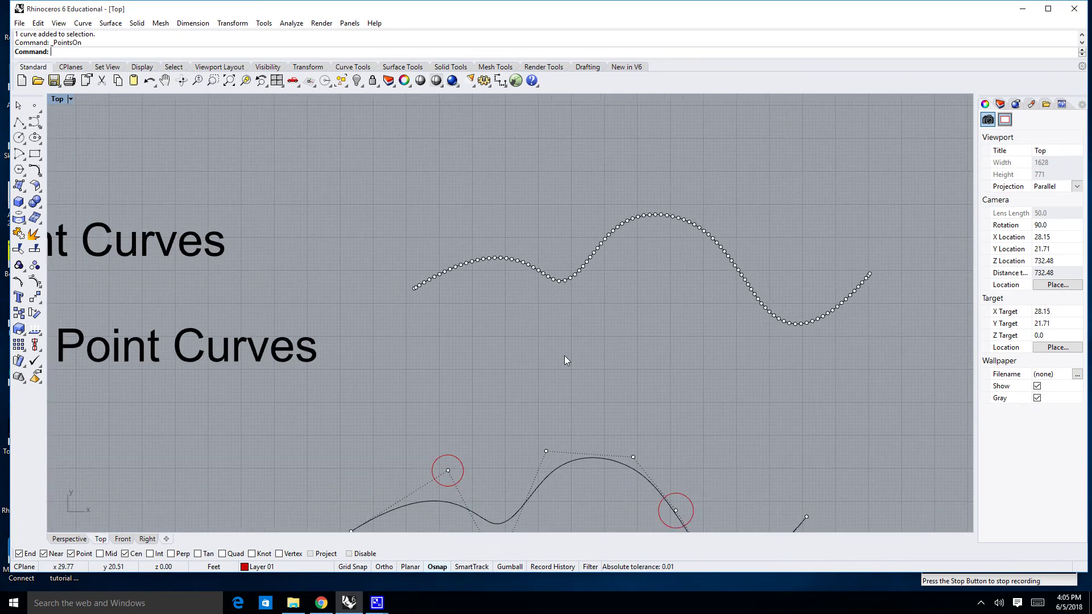
{"action": "scroll", "coordinate": [566, 358], "scroll_direction": "down", "scroll_amount": 3}
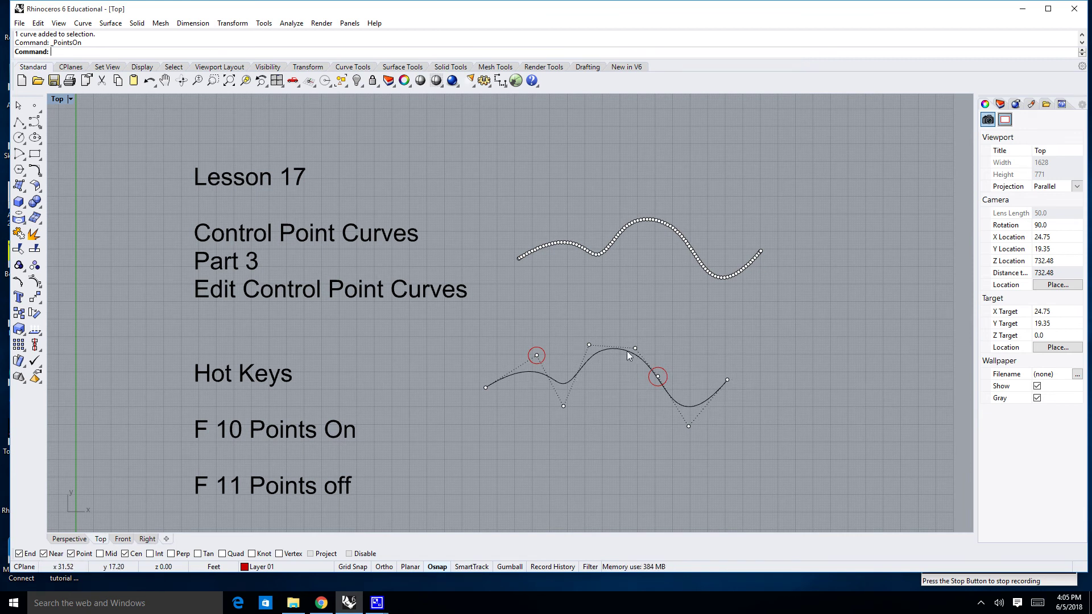
{"action": "scroll", "coordinate": [601, 306], "scroll_direction": "up", "scroll_amount": 4}
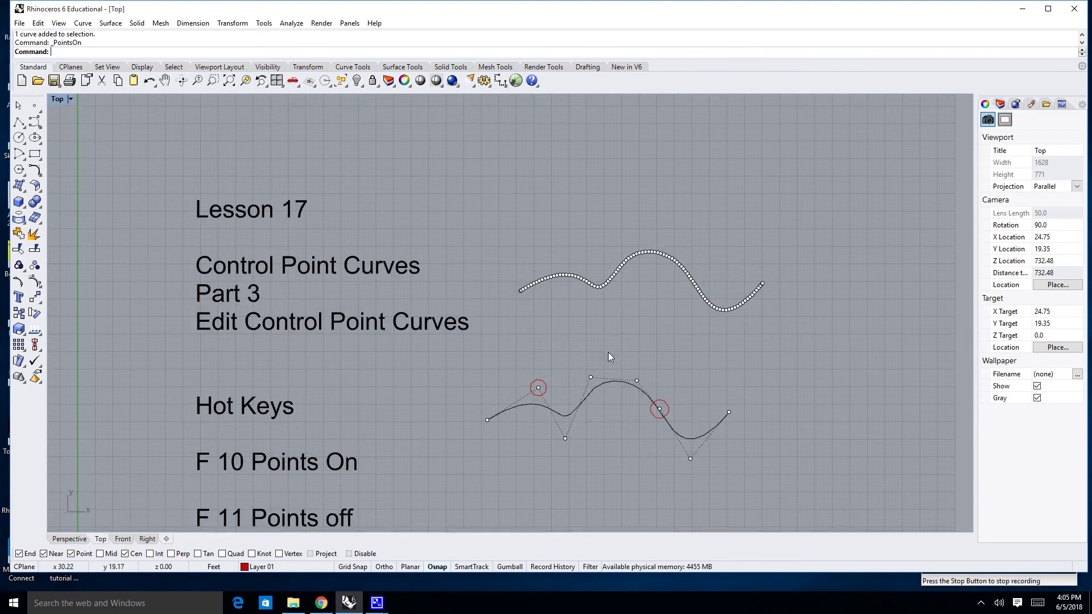
{"action": "scroll", "coordinate": [601, 306], "scroll_direction": "up", "scroll_amount": 4}
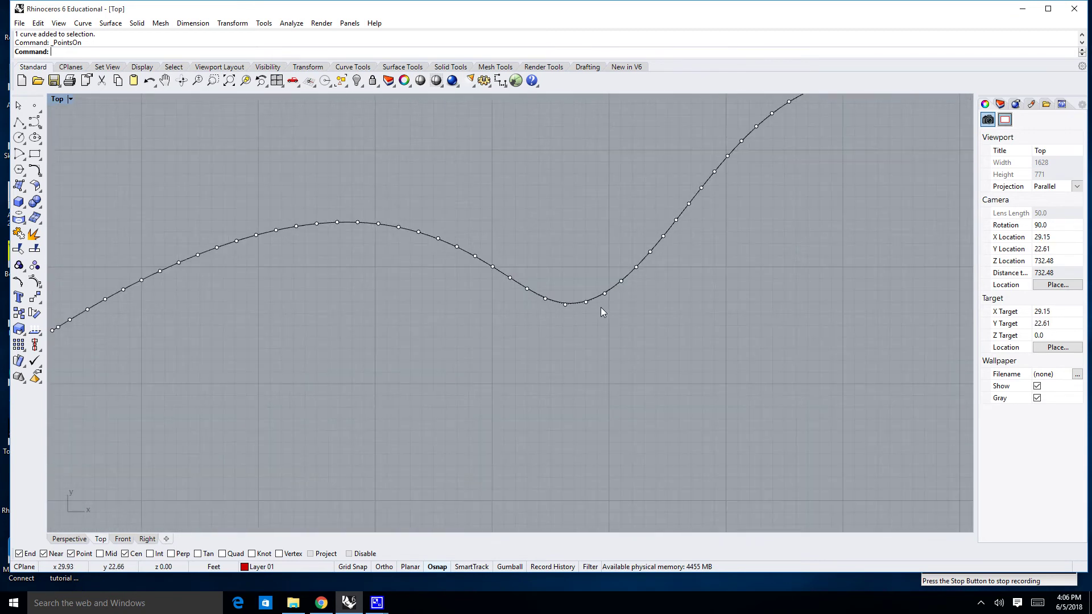
{"action": "scroll", "coordinate": [592, 310], "scroll_direction": "down", "scroll_amount": 6}
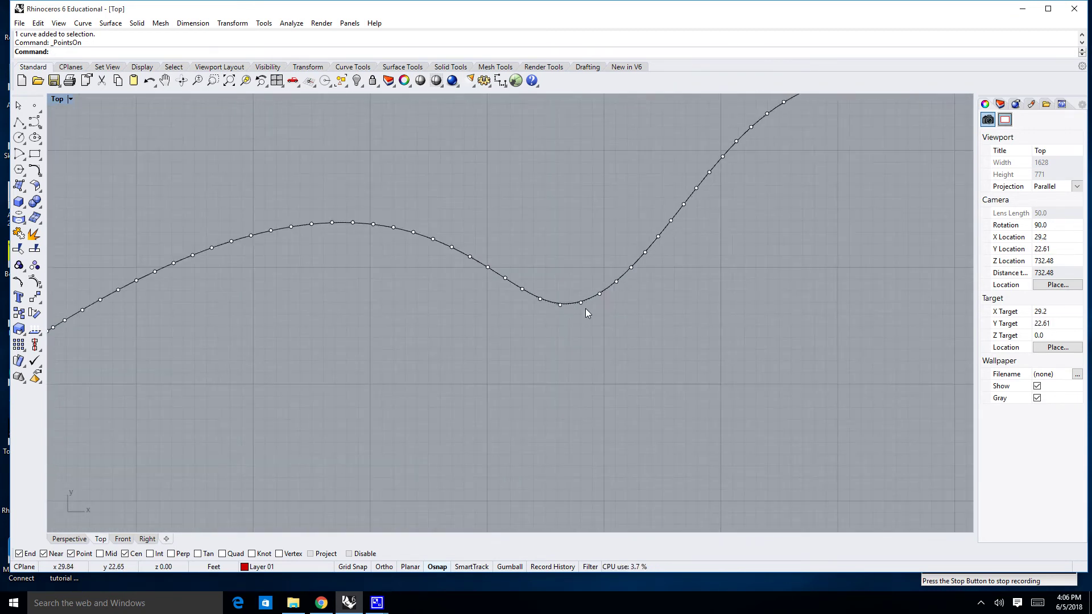
{"action": "scroll", "coordinate": [582, 329], "scroll_direction": "up", "scroll_amount": 4}
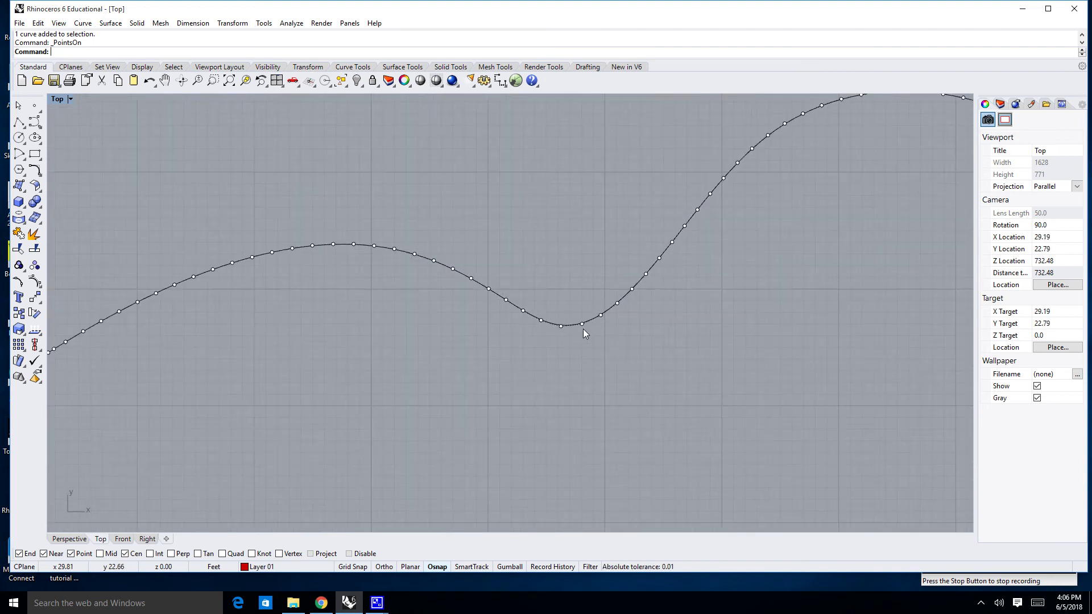
{"action": "scroll", "coordinate": [582, 324], "scroll_direction": "down", "scroll_amount": 8}
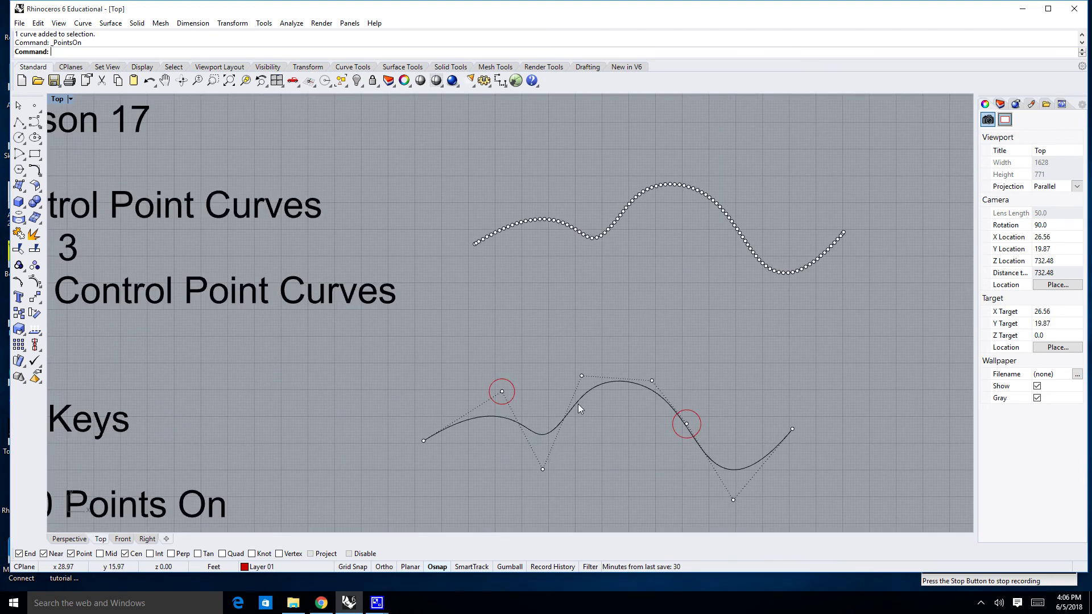
- Drag a control point of the lower example curve upward into a taller hump
{"action": "left_click_drag", "start_coordinate": [581, 376], "coordinate": [562, 319]}
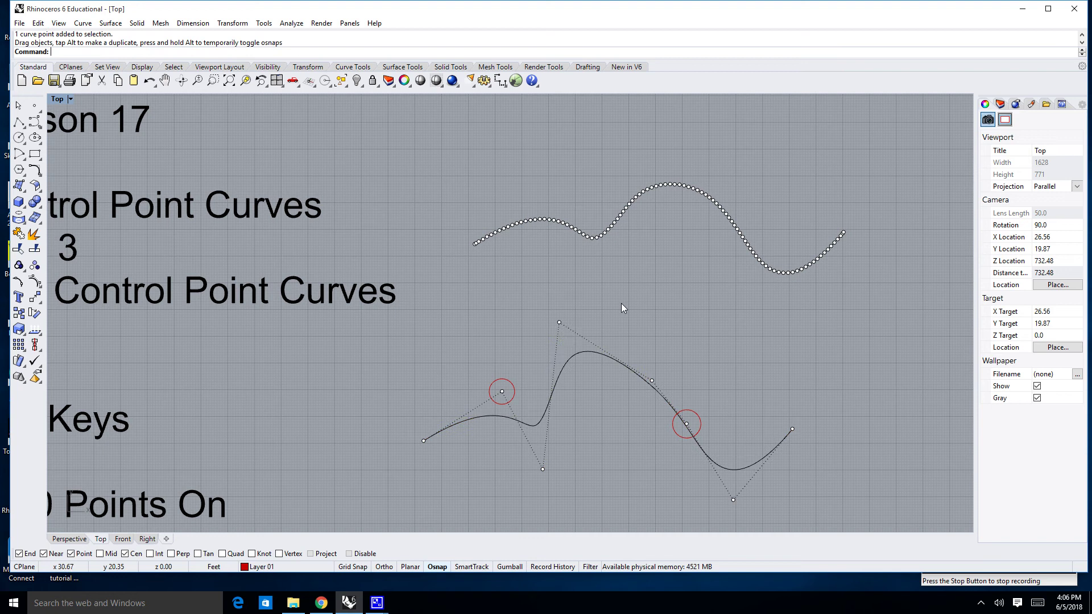
{"action": "right_click_drag", "start_coordinate": [596, 241], "coordinate": [613, 295]}
{"action": "scroll", "coordinate": [613, 296], "scroll_direction": "up", "scroll_amount": 5}
- Pull two points right of the low dip upward into sharp S-shaped loops
{"action": "left_click", "coordinate": [634, 315]}
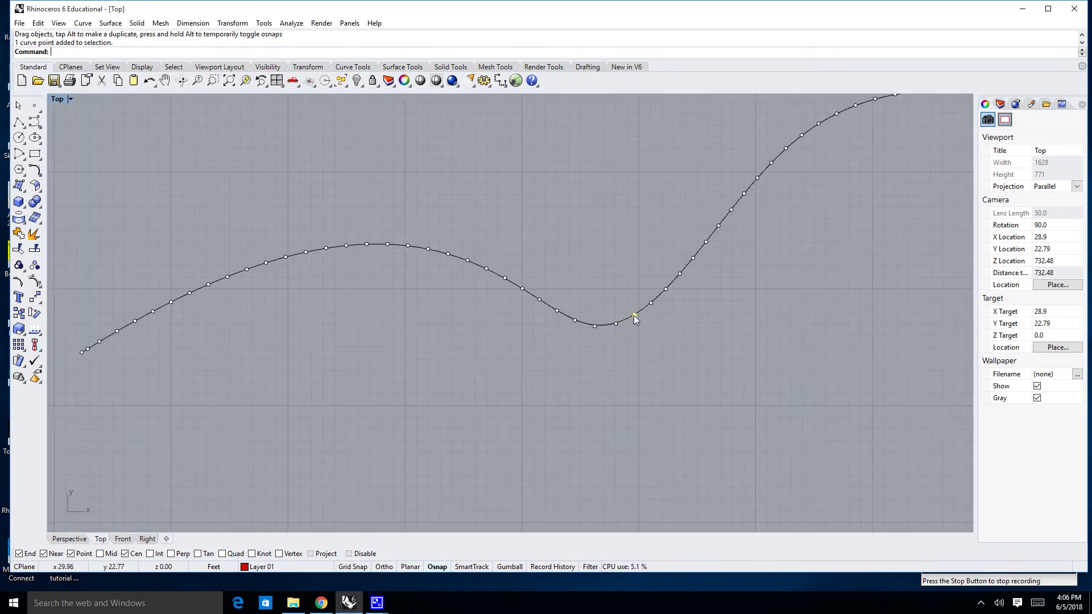
{"action": "left_click_drag", "start_coordinate": [634, 315], "coordinate": [579, 200]}
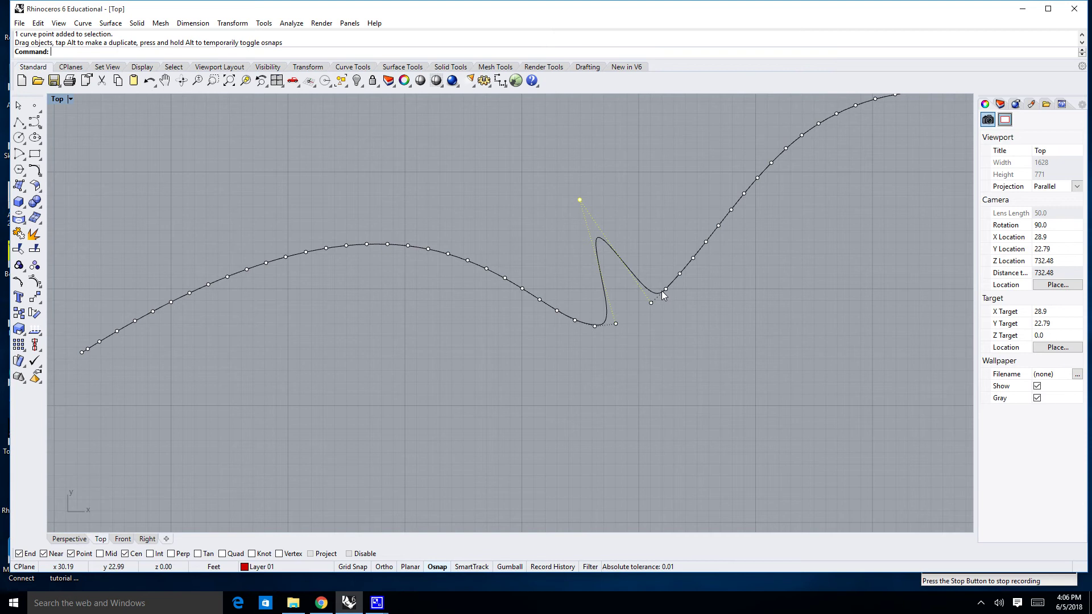
{"action": "left_click", "coordinate": [693, 258]}
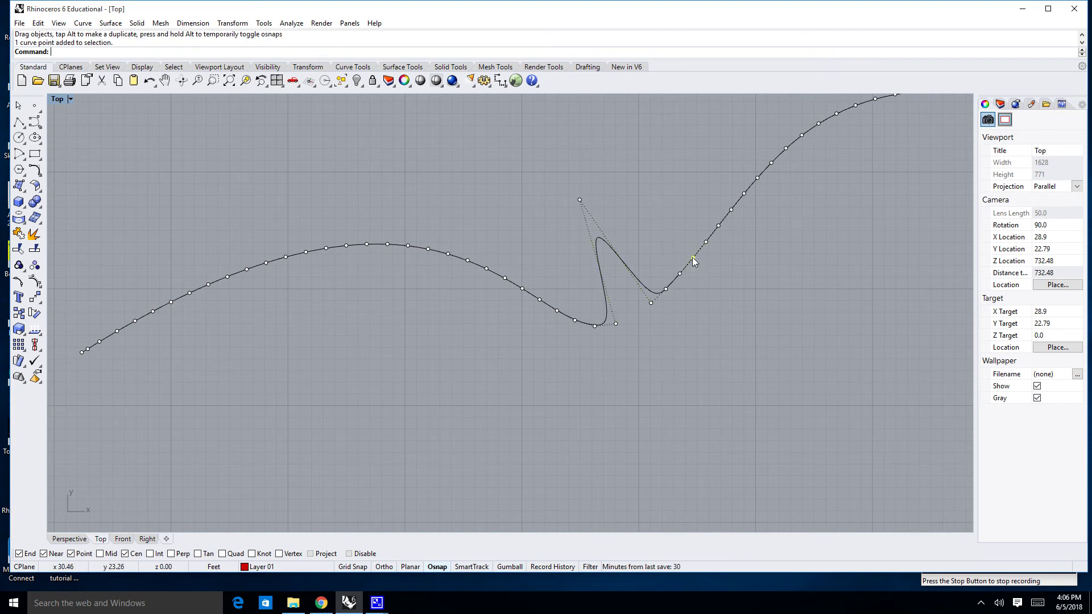
{"action": "left_click_drag", "start_coordinate": [691, 261], "coordinate": [621, 178]}
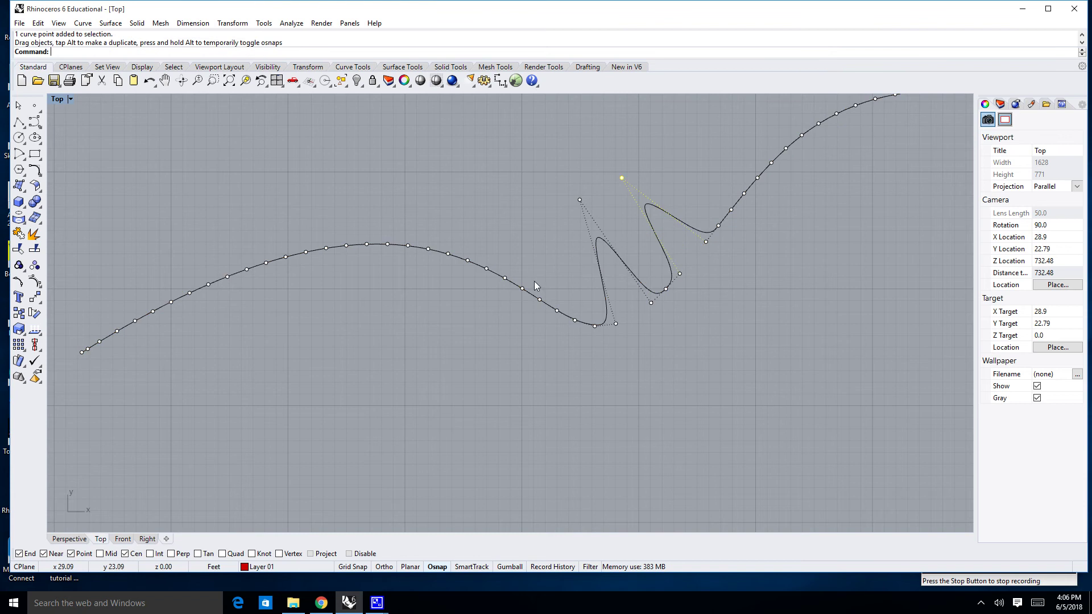
- Drag points further left into a deep dip, a tall spike, a small dip and a new peak
{"action": "left_click", "coordinate": [557, 311]}
{"action": "left_click_drag", "start_coordinate": [549, 321], "coordinate": [479, 439]}
{"action": "left_click", "coordinate": [486, 269]}
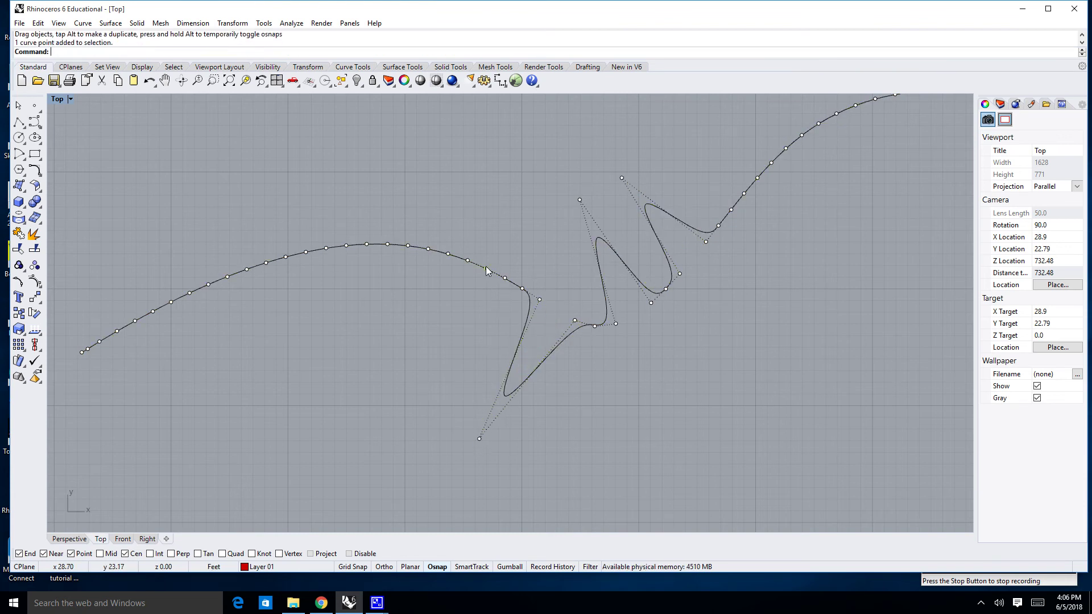
{"action": "left_click_drag", "start_coordinate": [486, 270], "coordinate": [542, 161]}
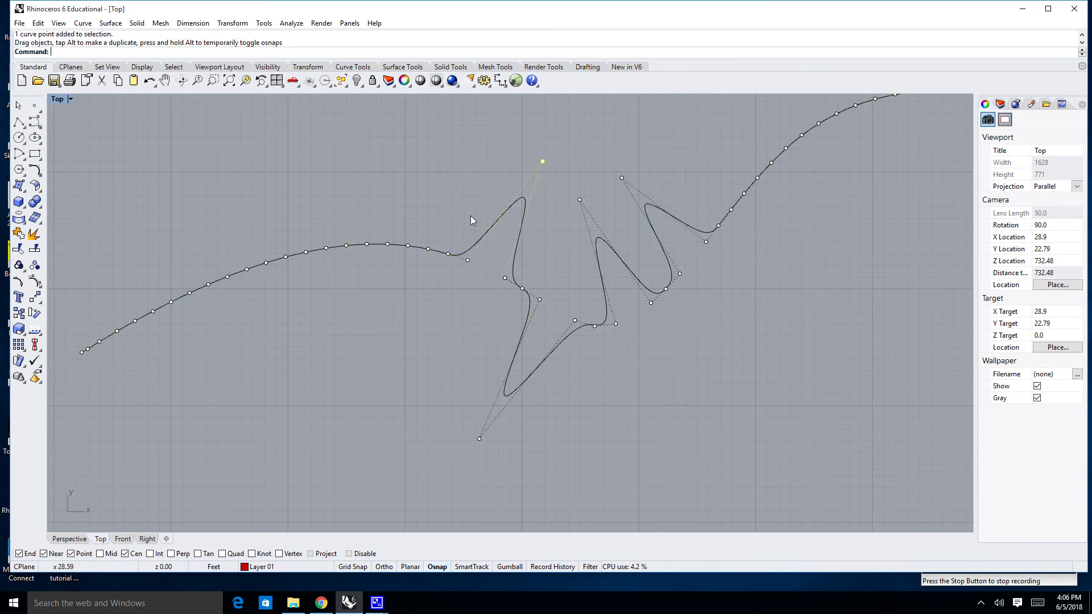
{"action": "left_click", "coordinate": [428, 248]}
{"action": "mouse_move", "coordinate": [428, 248]}
{"action": "left_mouse_down"}
{"action": "mouse_move", "coordinate": [385, 334]}
{"action": "mouse_move", "coordinate": [424, 266]}
{"action": "left_mouse_up"}
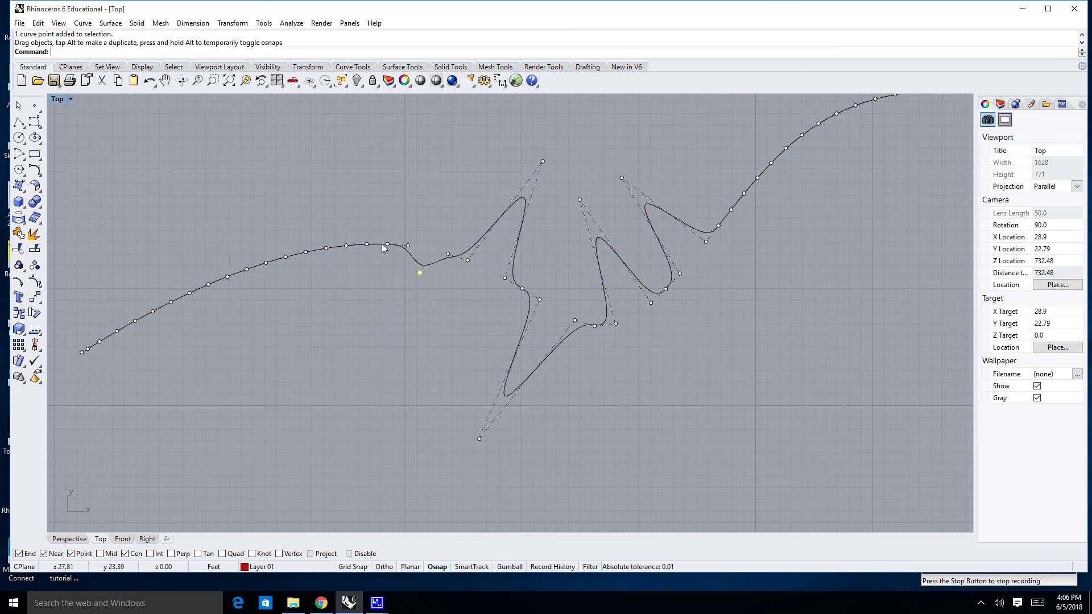
{"action": "left_click_drag", "start_coordinate": [367, 245], "coordinate": [376, 134]}
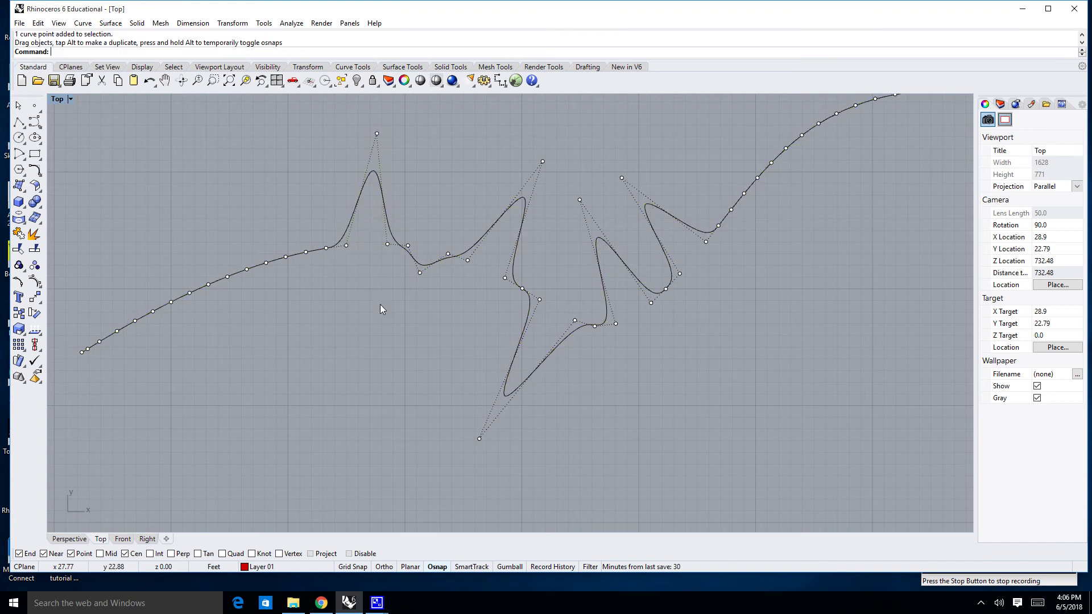
{"action": "scroll", "coordinate": [381, 307], "scroll_direction": "down", "scroll_amount": 5}
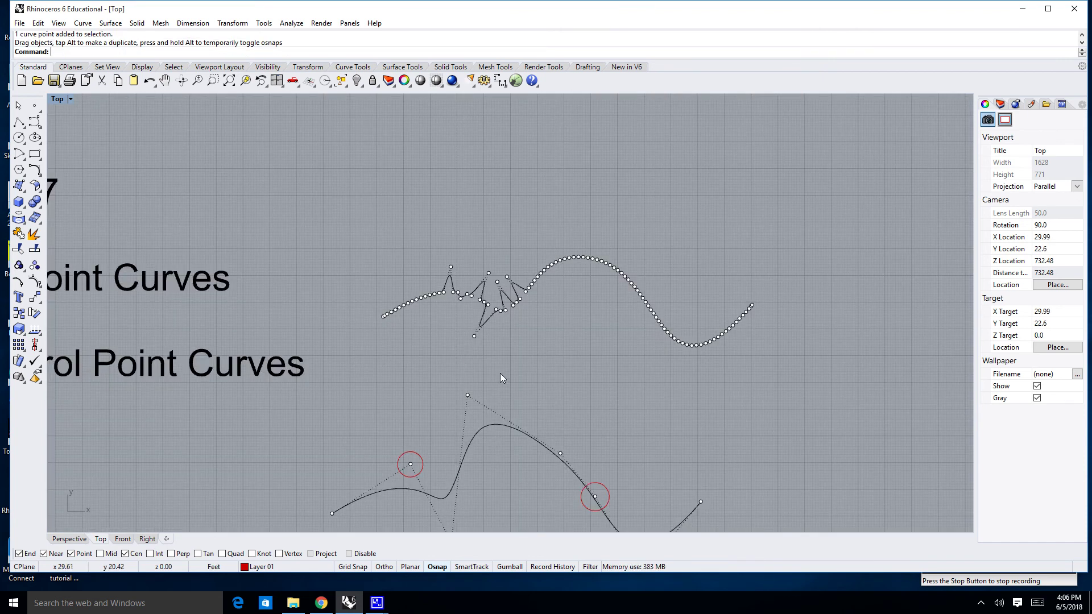
{"action": "scroll", "coordinate": [500, 373], "scroll_direction": "down", "scroll_amount": 3}
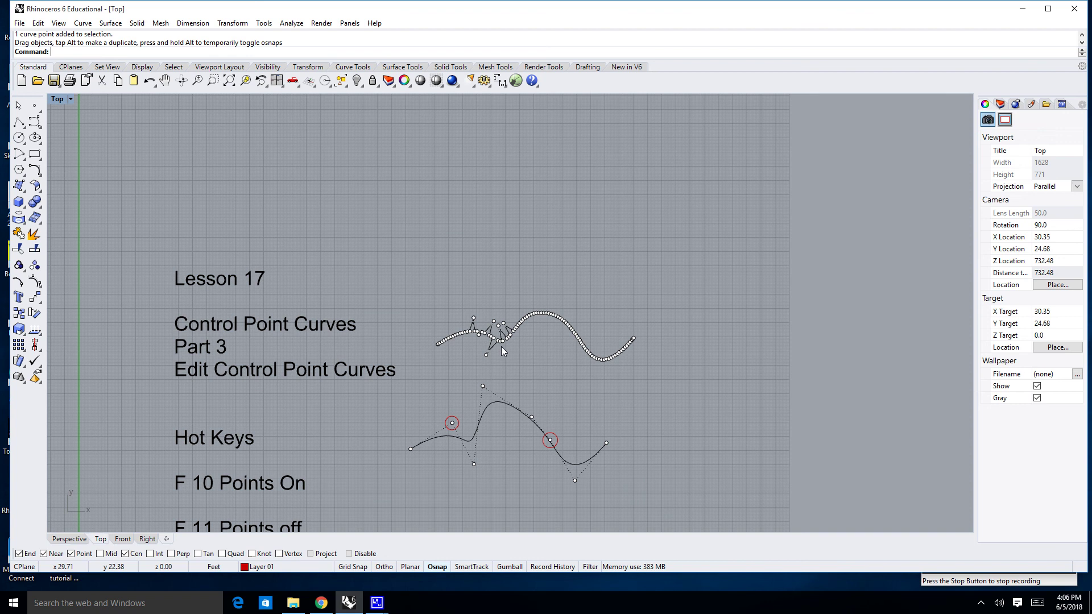
{"action": "scroll", "coordinate": [500, 346], "scroll_direction": "up", "scroll_amount": 3}
{"action": "scroll", "coordinate": [512, 468], "scroll_direction": "down", "scroll_amount": 3}
{"action": "right_click_drag", "start_coordinate": [535, 471], "coordinate": [623, 364]}
{"action": "scroll", "coordinate": [523, 419], "scroll_direction": "up", "scroll_amount": 3}
{"action": "scroll", "coordinate": [619, 346], "scroll_direction": "up", "scroll_amount": 3}
{"action": "scroll", "coordinate": [620, 344], "scroll_direction": "down", "scroll_amount": 3}
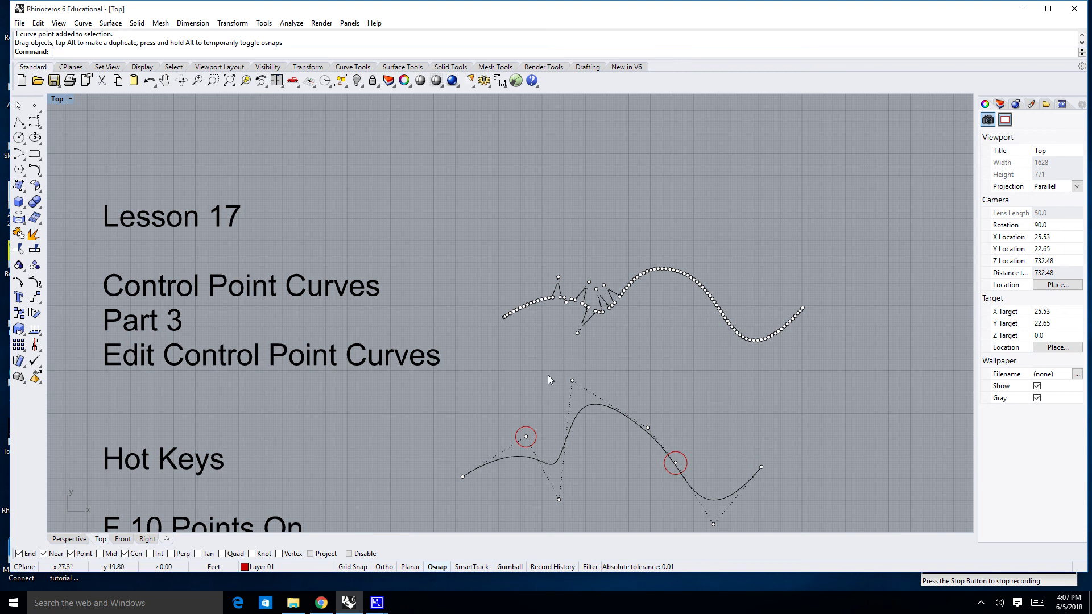
{"action": "right_click_drag", "start_coordinate": [517, 373], "coordinate": [488, 351]}
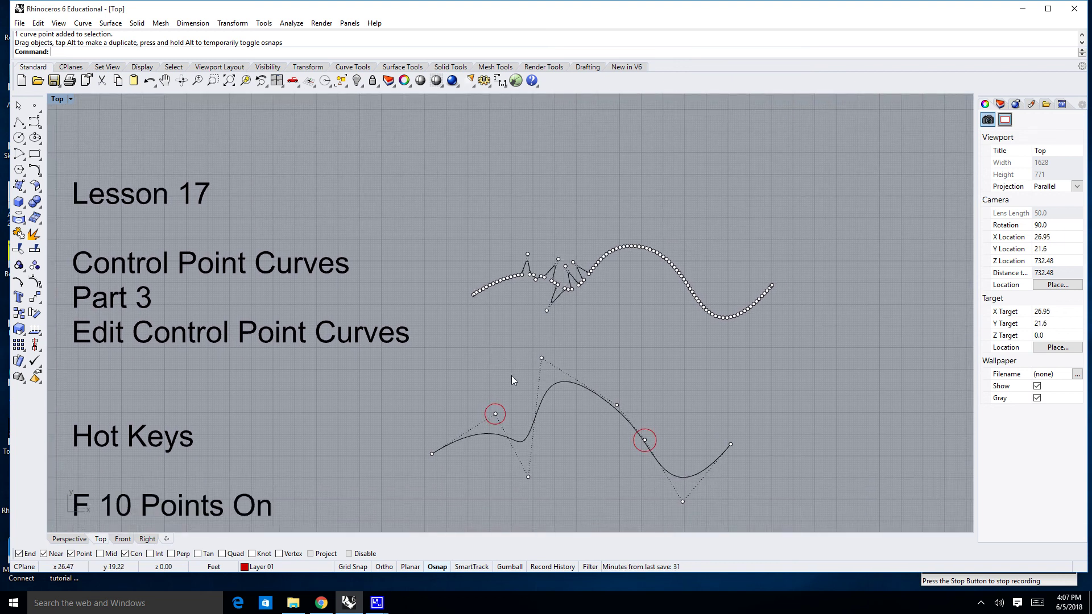